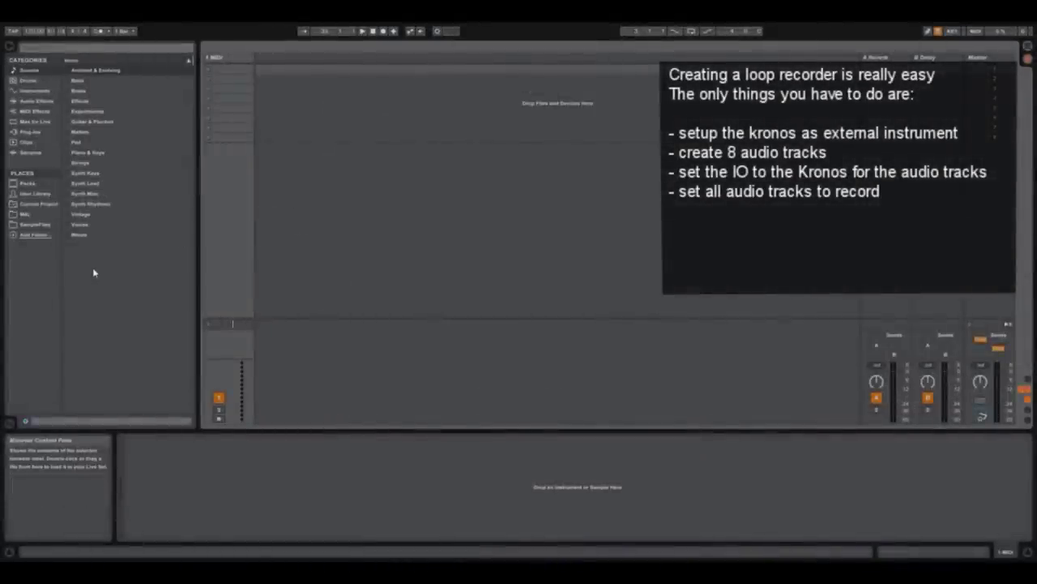
- Add an External Instrument to the MIDI track, sending MIDI to KRONOS 1 SOUND and receiving audio from input 7/8
left_click(34, 92)
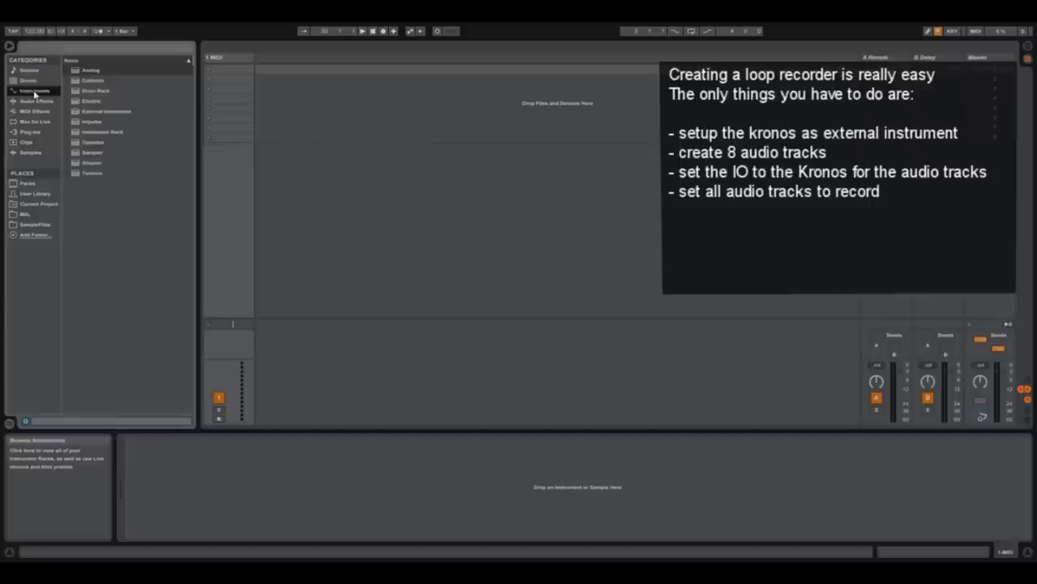
double_click(104, 110)
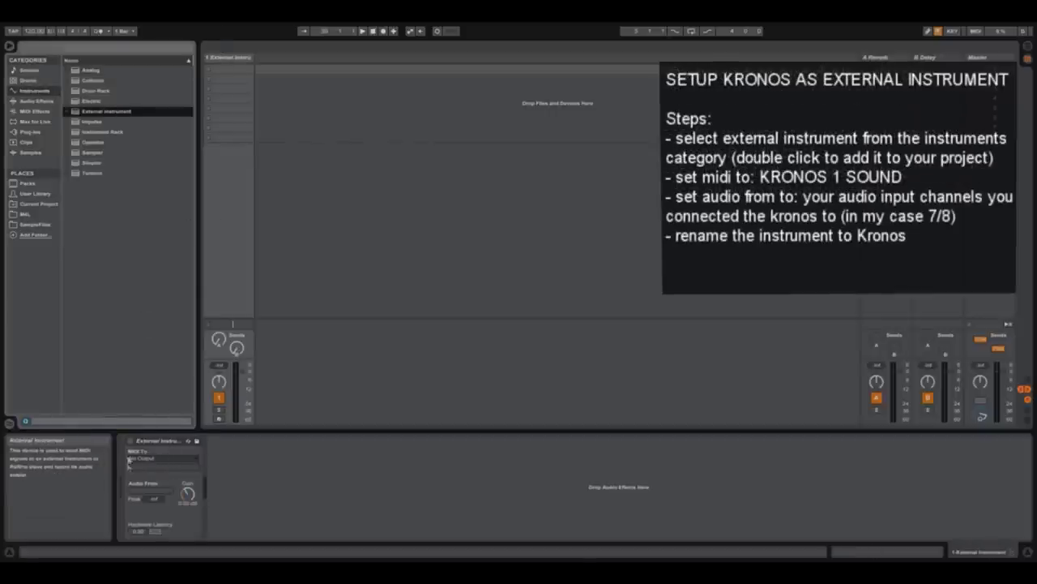
left_click(162, 460)
left_click(164, 484)
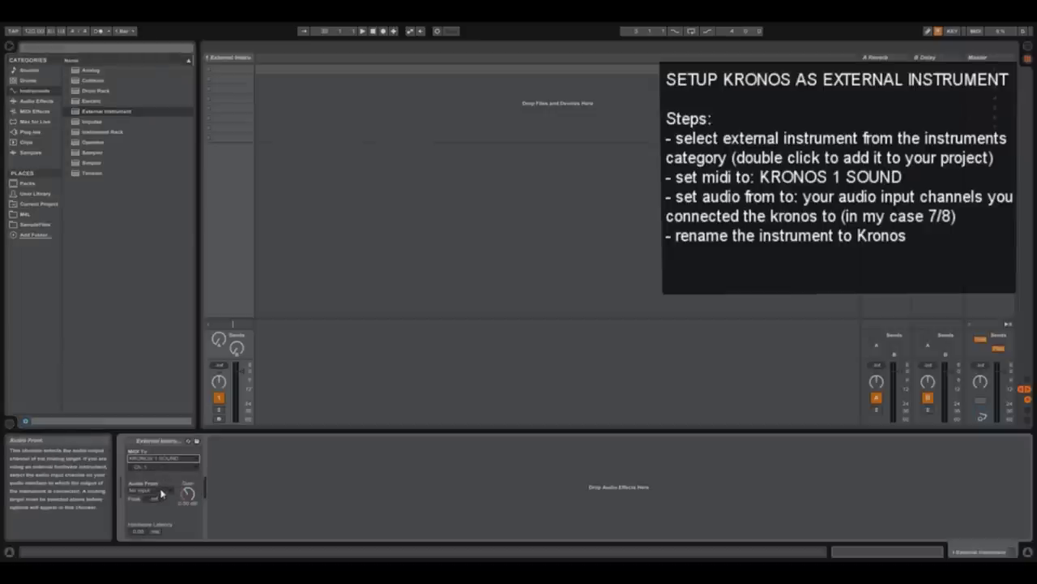
left_click(161, 493)
left_click(149, 366)
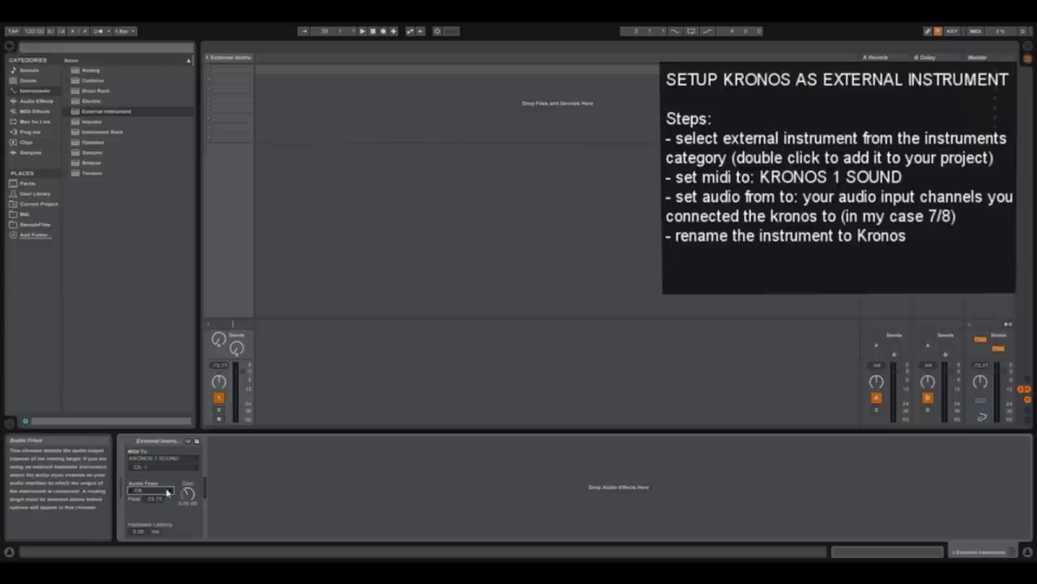
- Rename the External Instrument device to Kronos
right_click(154, 441)
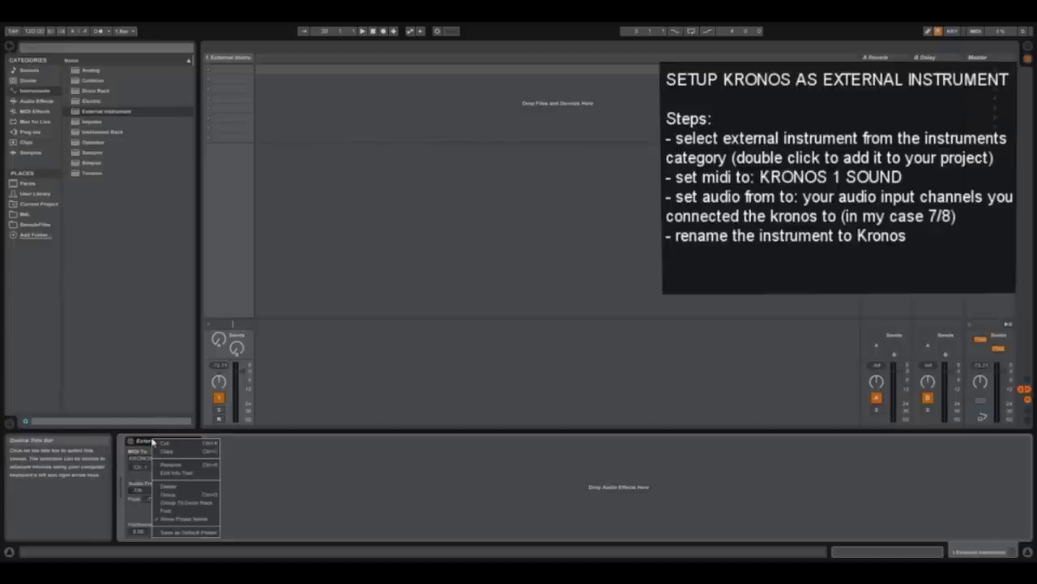
left_click(171, 465)
type("KRonos")
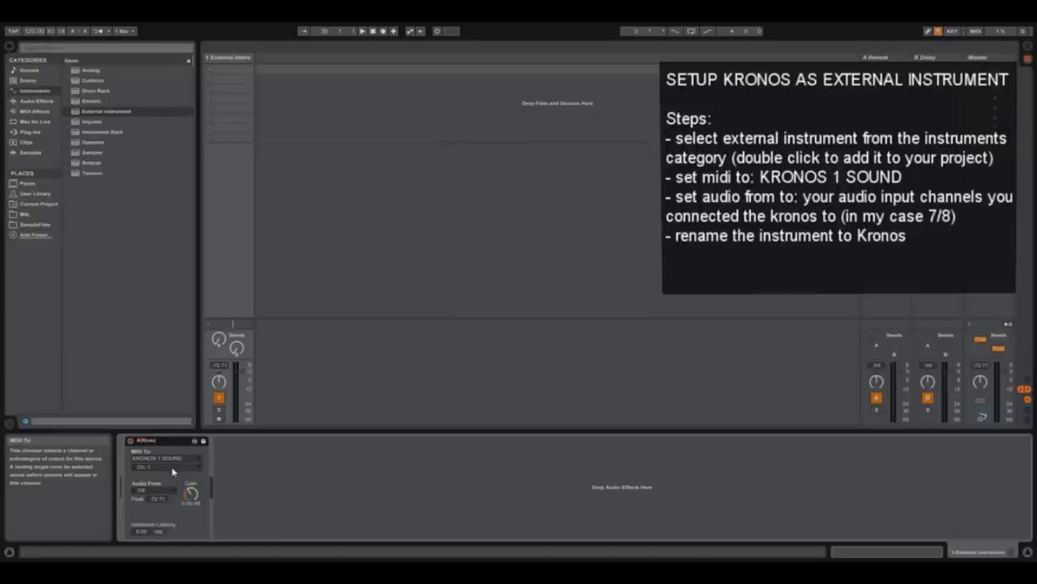
key("Return")
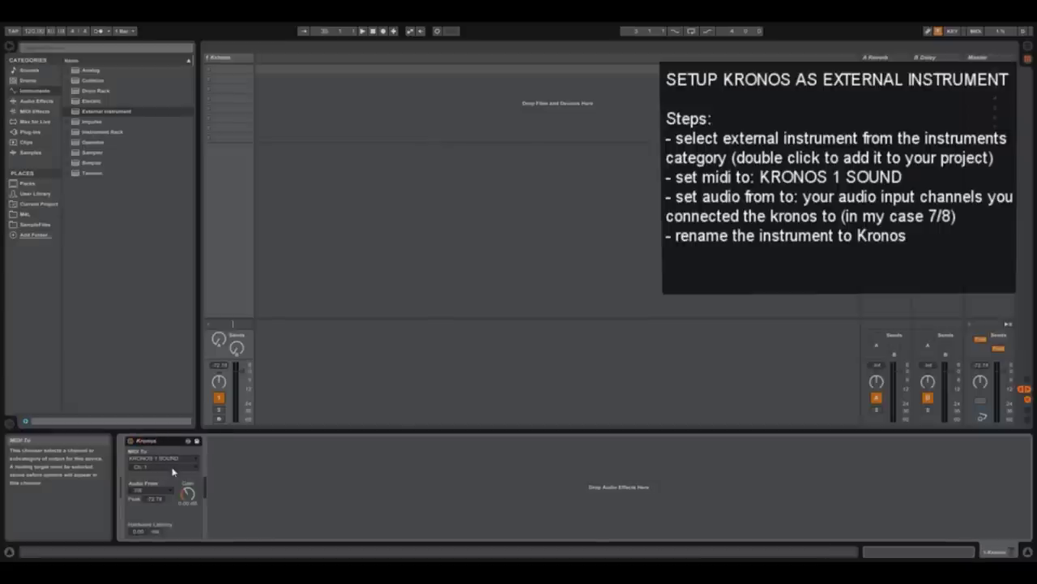
- Insert an audio track beside the Kronos track
right_click(275, 63)
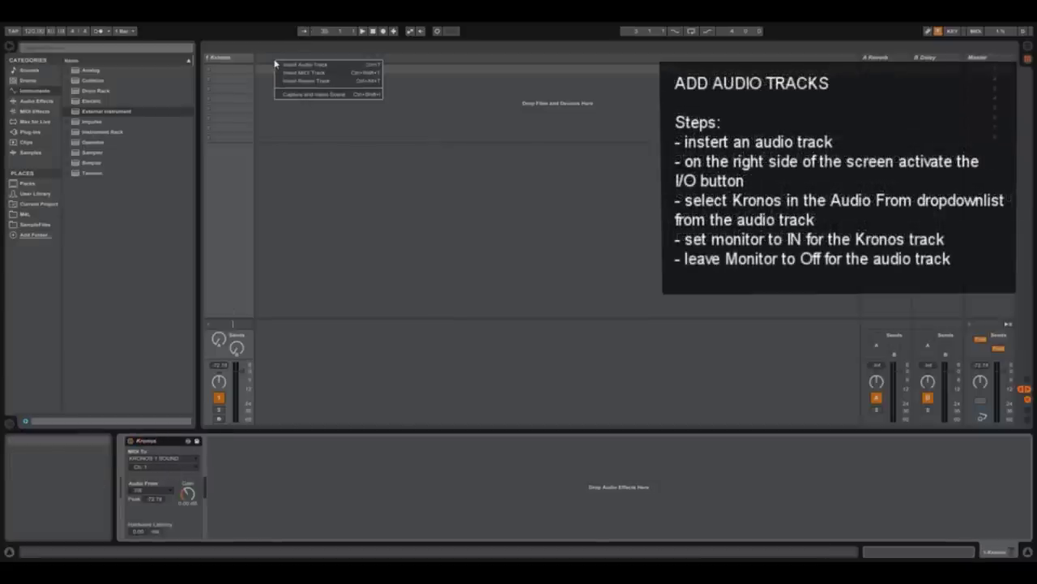
left_click(306, 65)
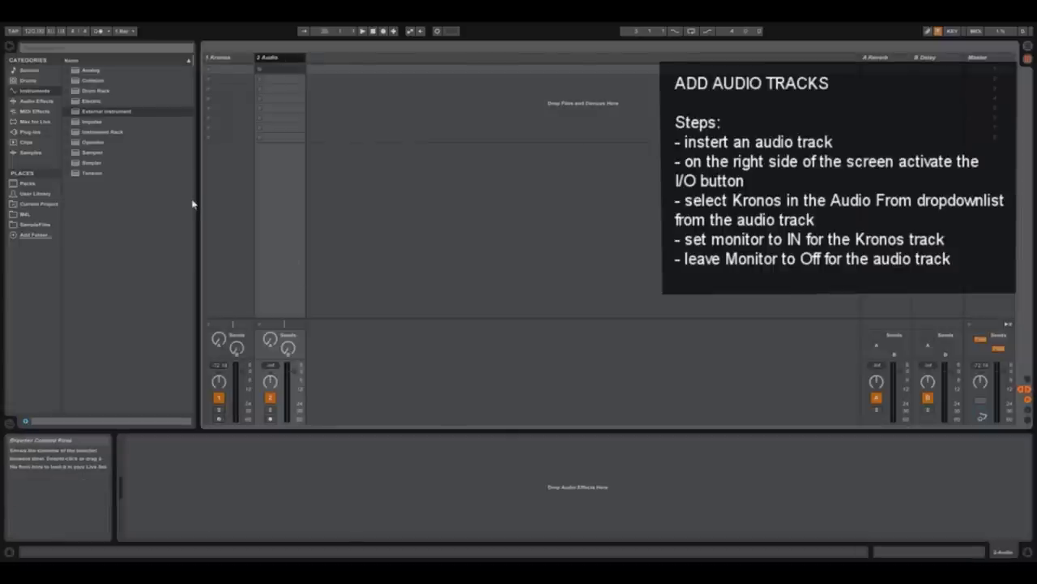
- Show the track routing section, feed the audio track from 1-Kronos, and set the Kronos track's monitoring to In
left_click(1030, 381)
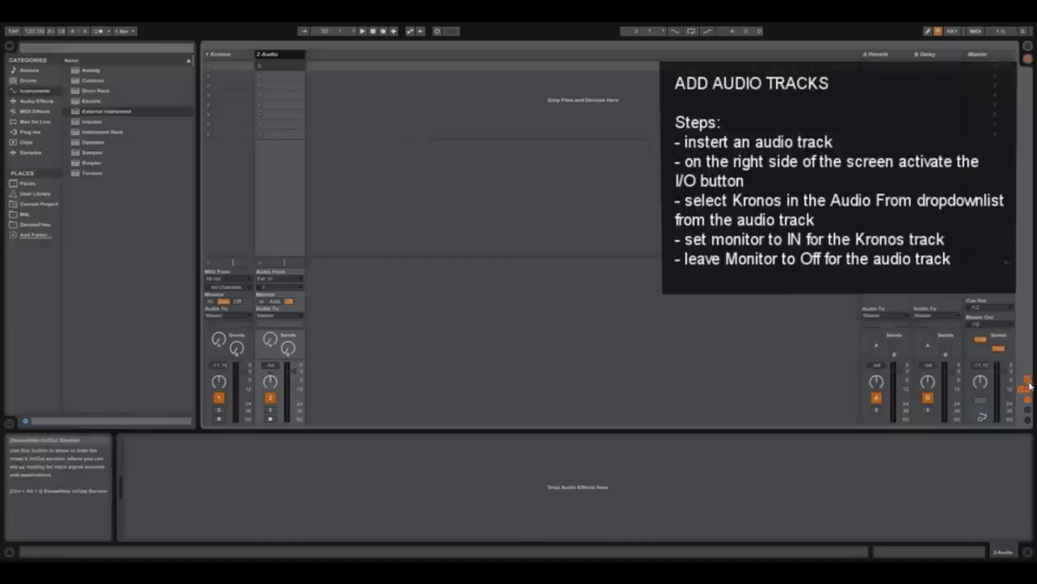
left_click(277, 279)
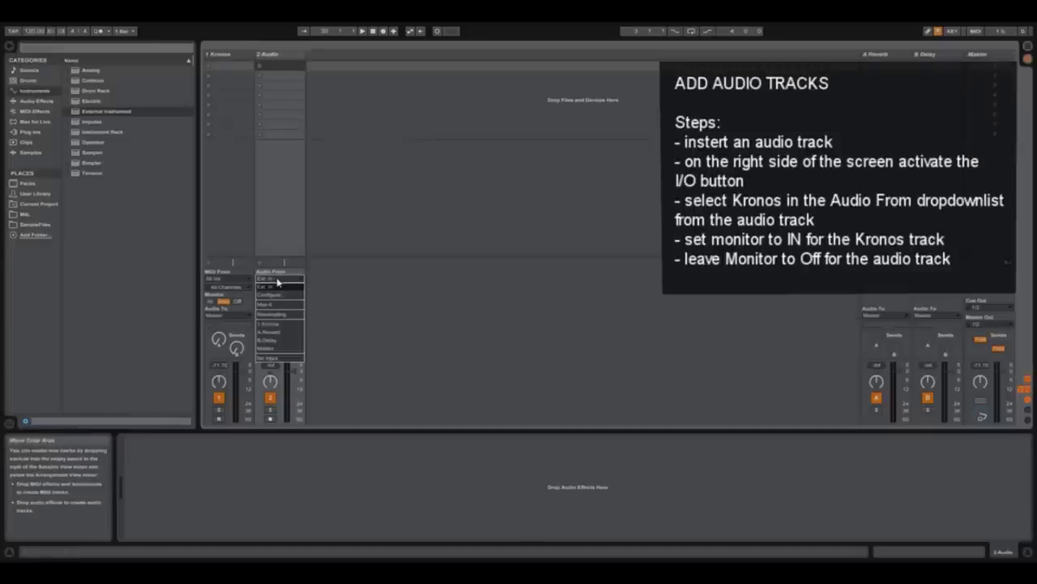
left_click(284, 327)
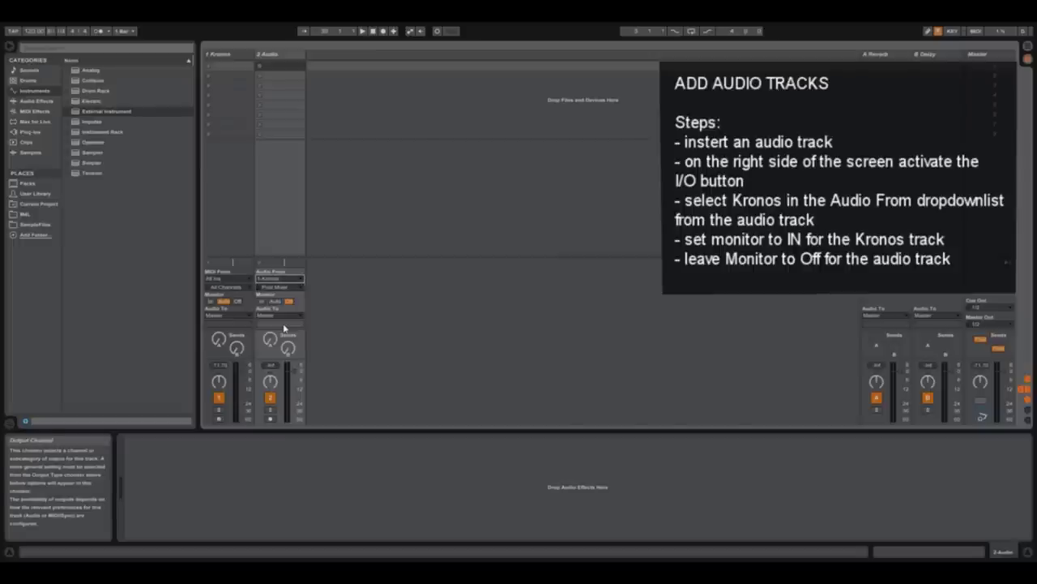
left_click(210, 300)
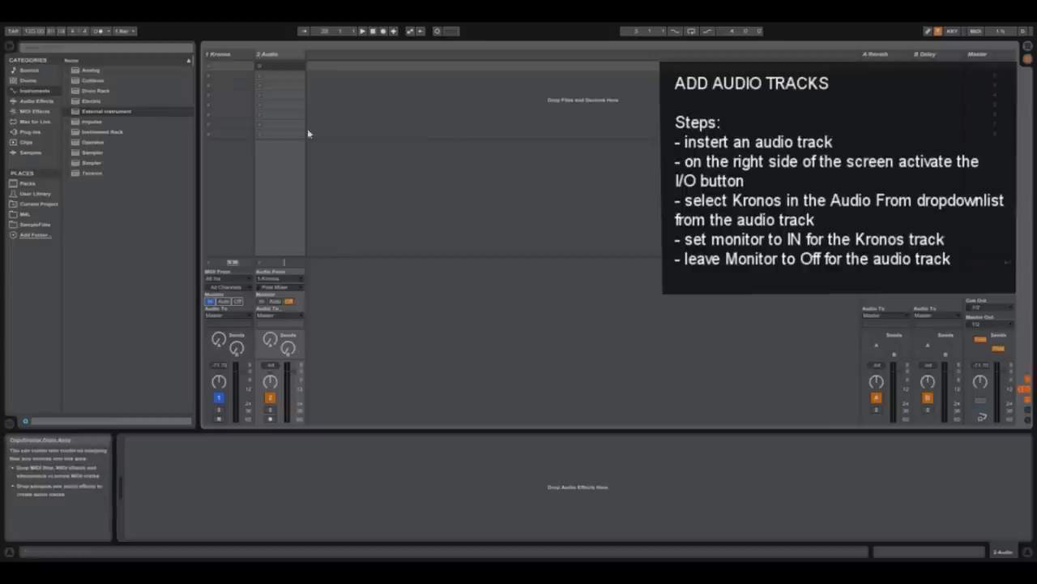
- Add the Cathedral preset from the Hall presets of the Reverb effect to the 2 Audio track
left_click(263, 54)
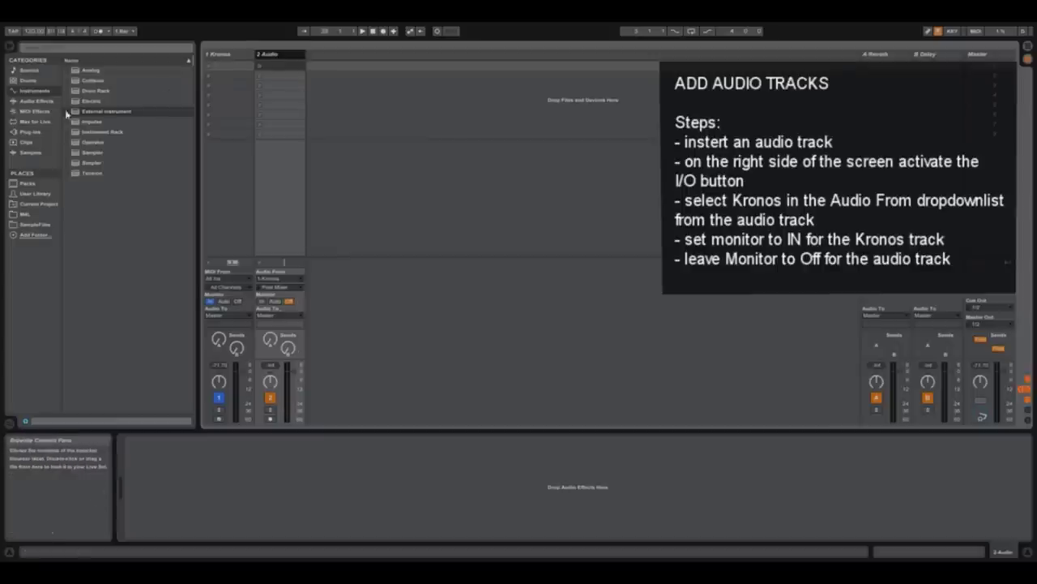
left_click(33, 101)
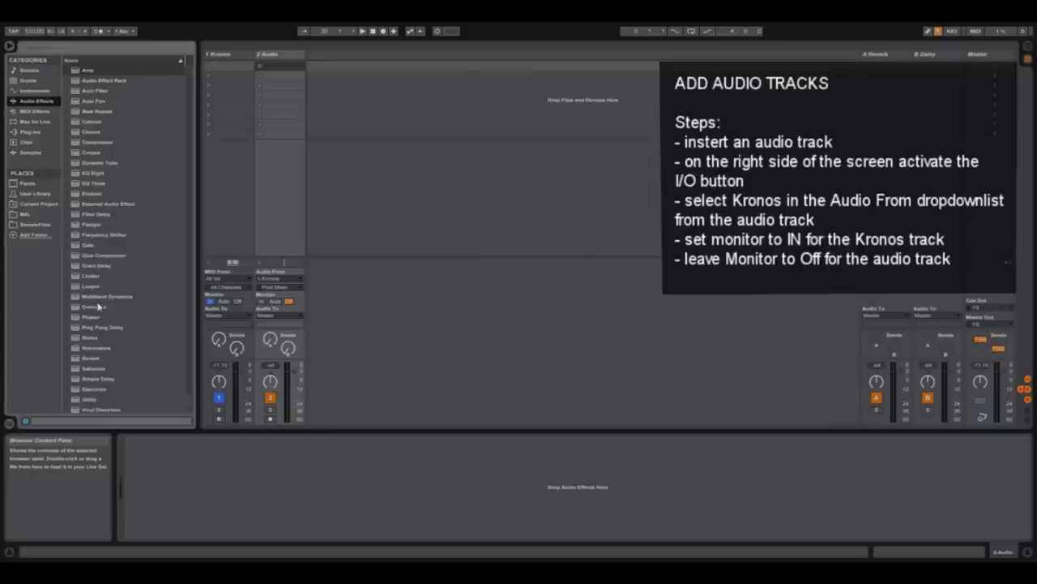
left_click(69, 358)
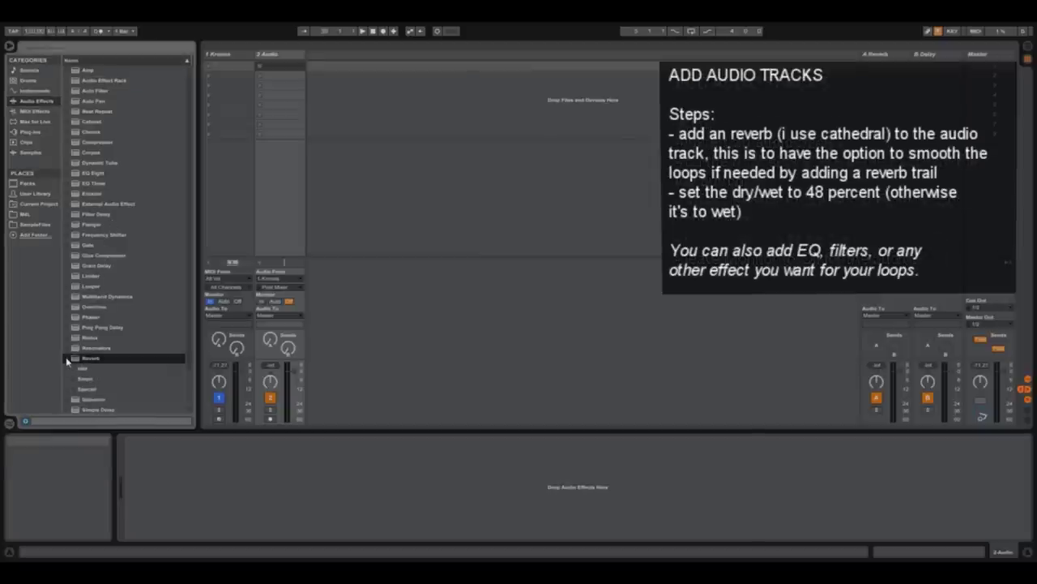
left_click_drag(101, 391, 184, 480)
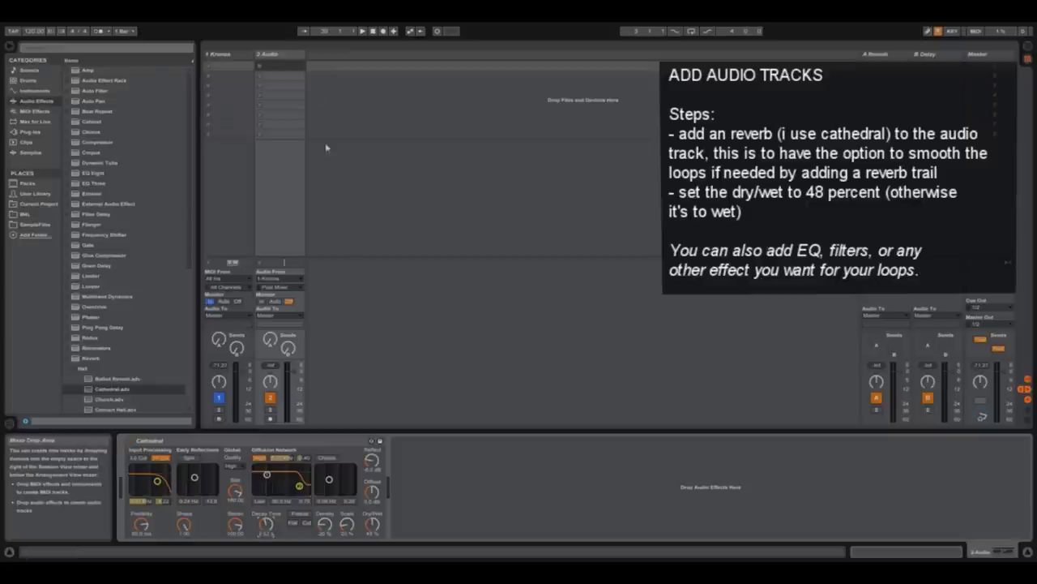
- Duplicate the configured audio track six times so that audio tracks 2 through 8 share the same routing and reverb
right_click(279, 54)
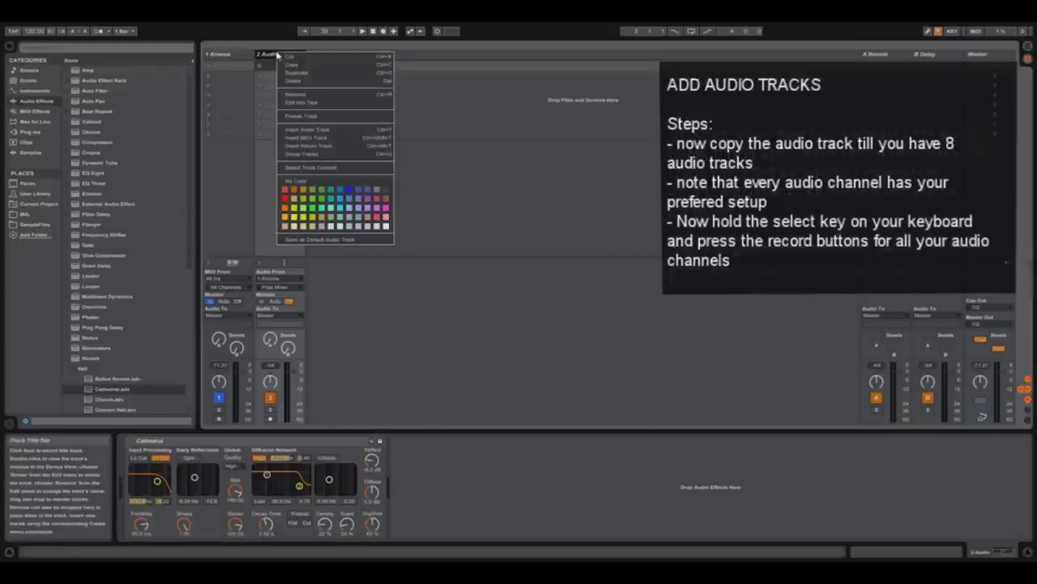
left_click(316, 73)
right_click(324, 56)
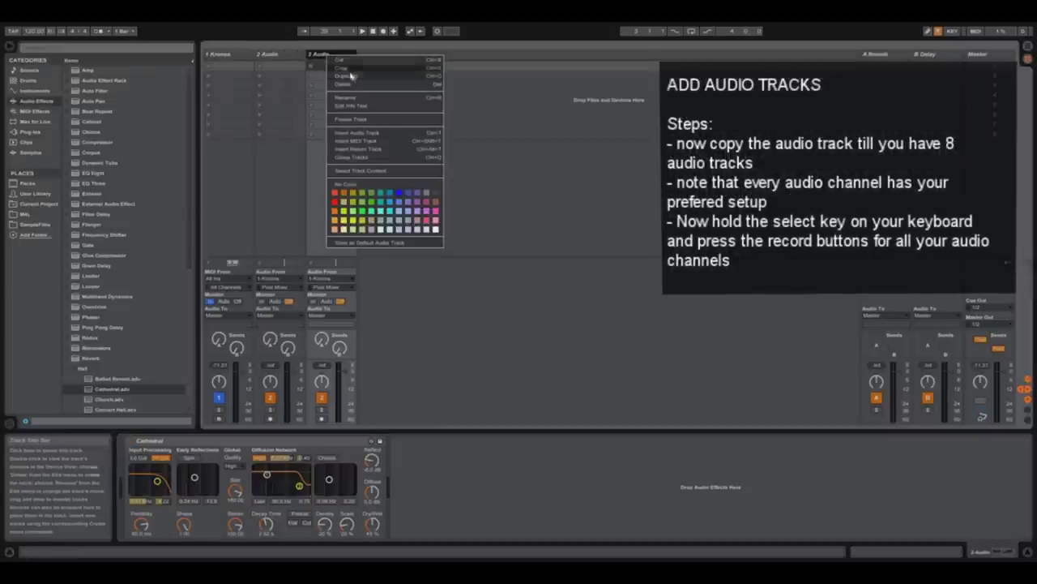
left_click(352, 77)
right_click(373, 56)
left_click(406, 77)
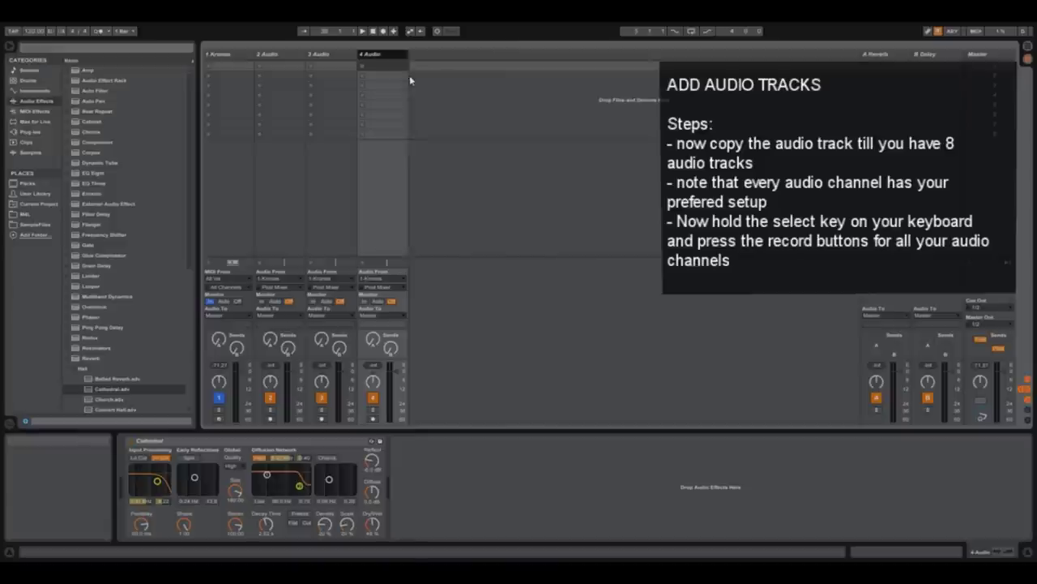
right_click(432, 56)
left_click(468, 75)
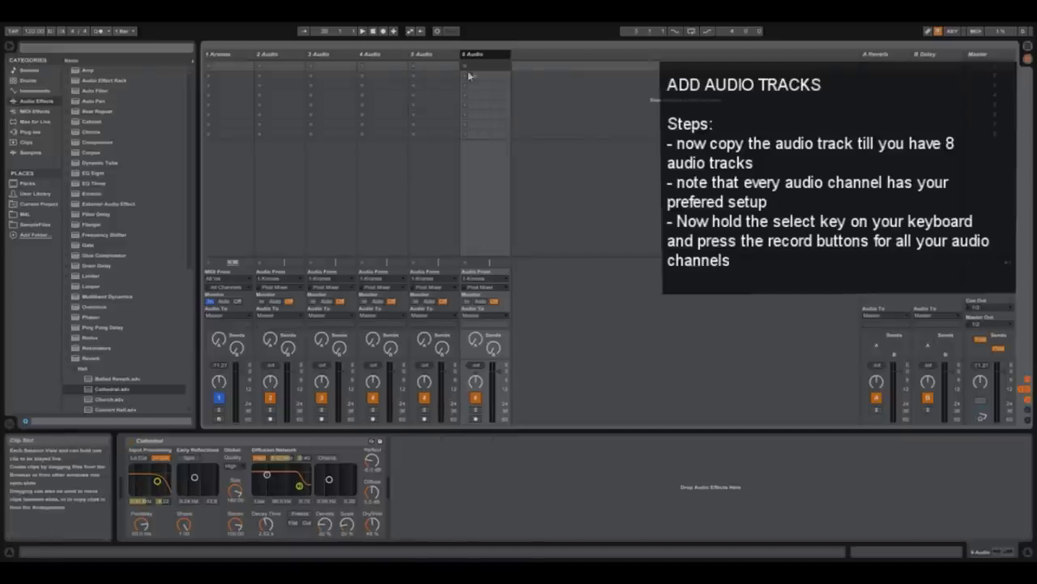
right_click(481, 56)
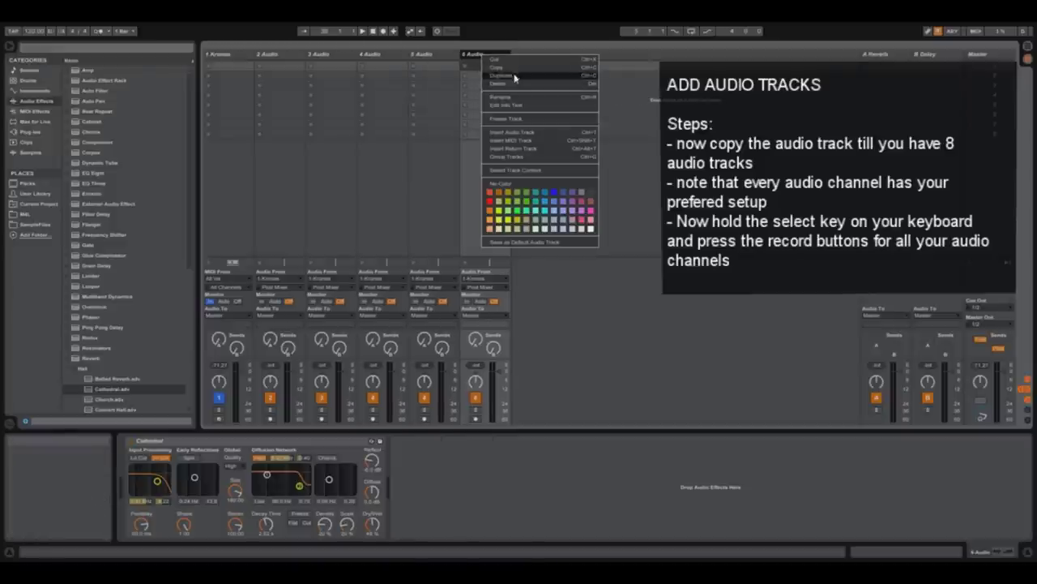
left_click(514, 77)
right_click(528, 55)
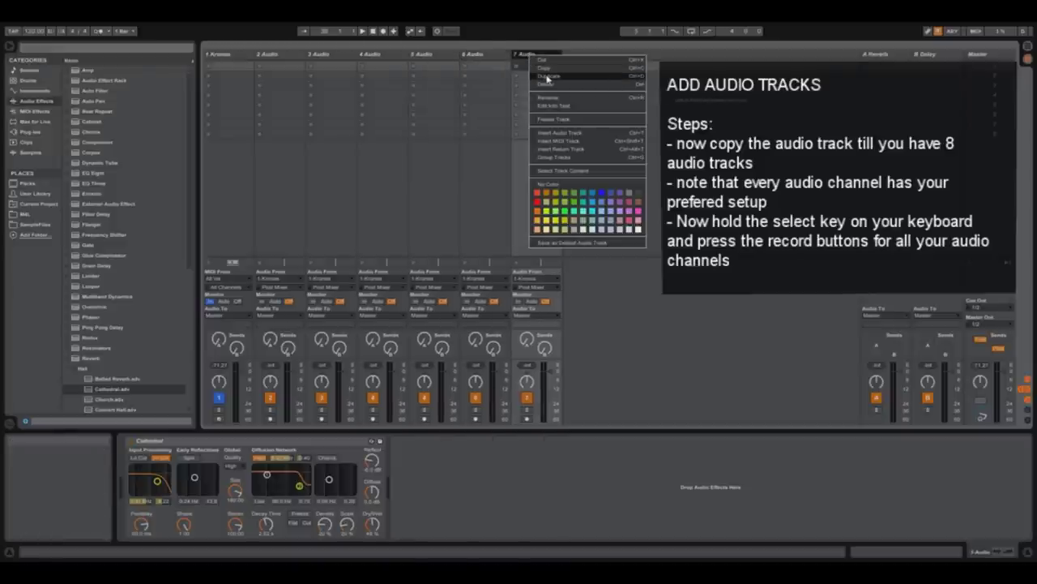
left_click(551, 78)
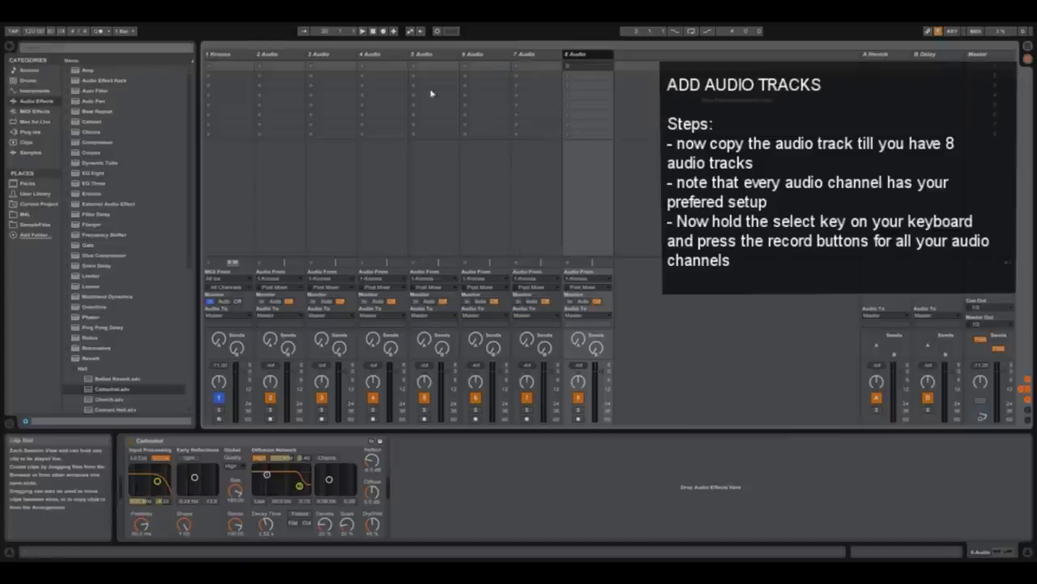
left_click(531, 54)
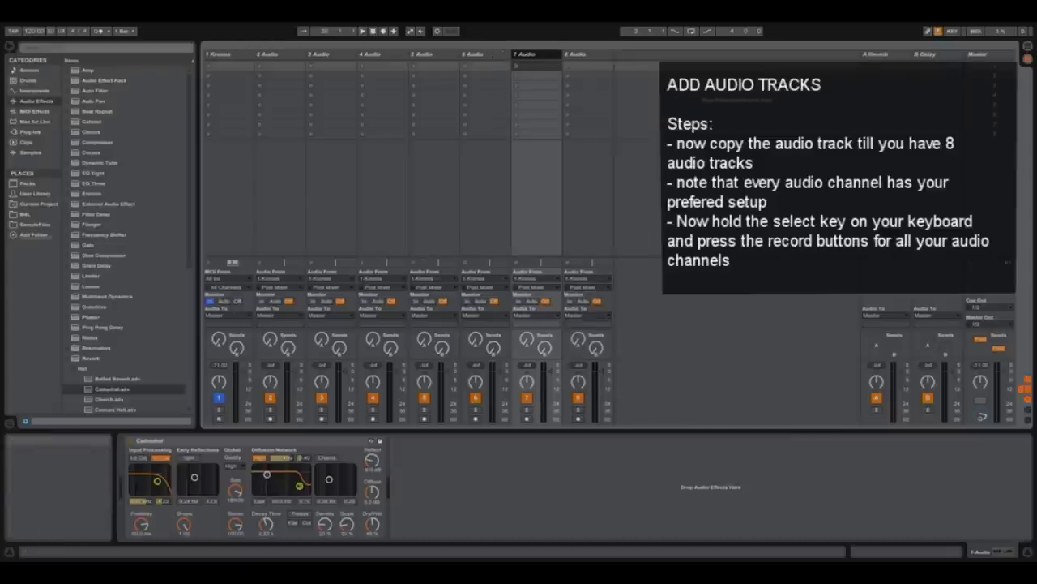
- Arm audio tracks 2 through 8 for recording all at once
left_click(269, 418)
left_click(321, 419, "ctrl")
left_click(372, 418, "ctrl")
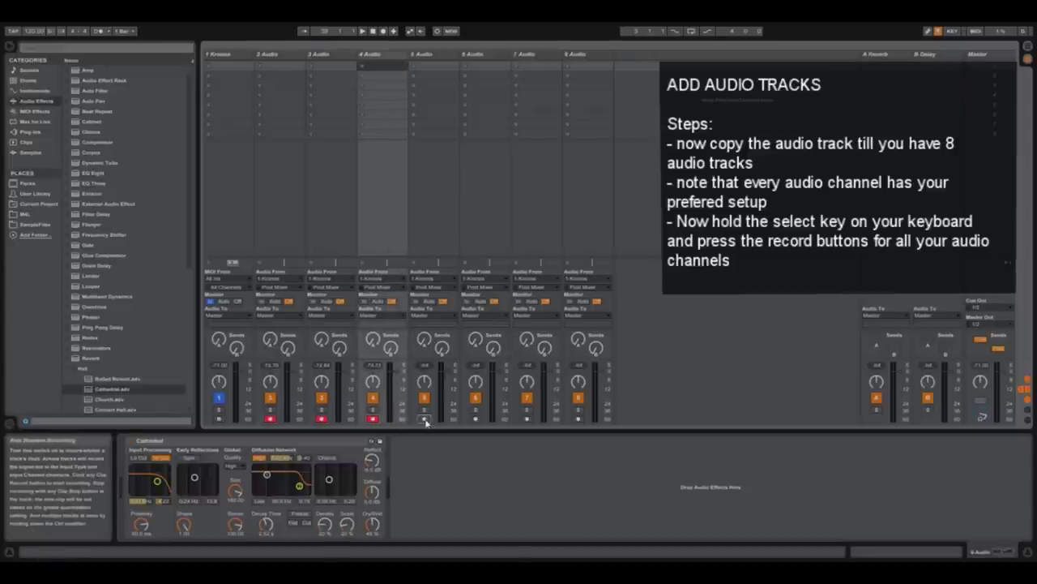
left_click(424, 419, "ctrl")
left_click(475, 418, "ctrl")
left_click(527, 418, "ctrl")
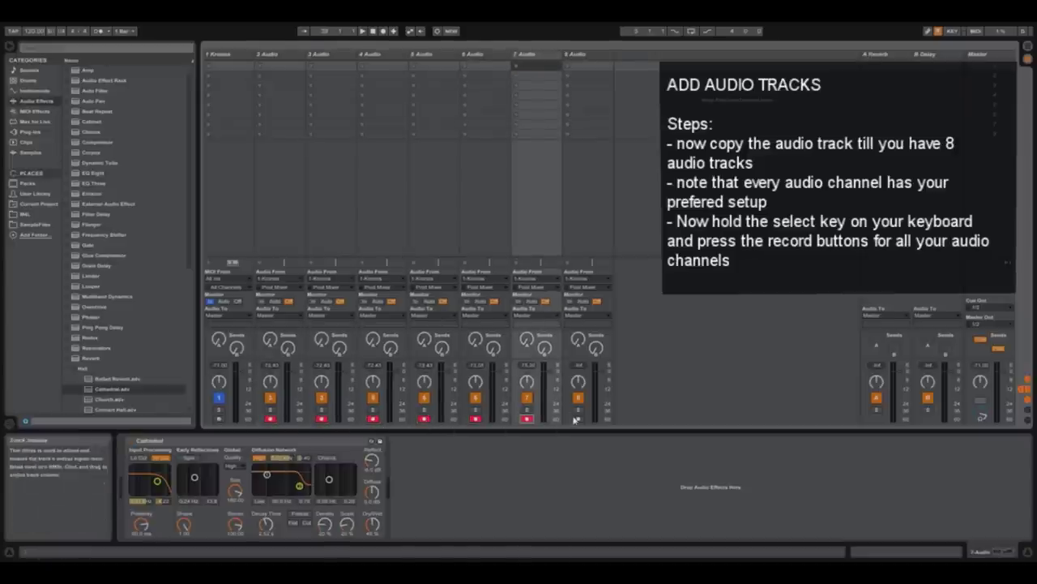
left_click(578, 418, "ctrl")
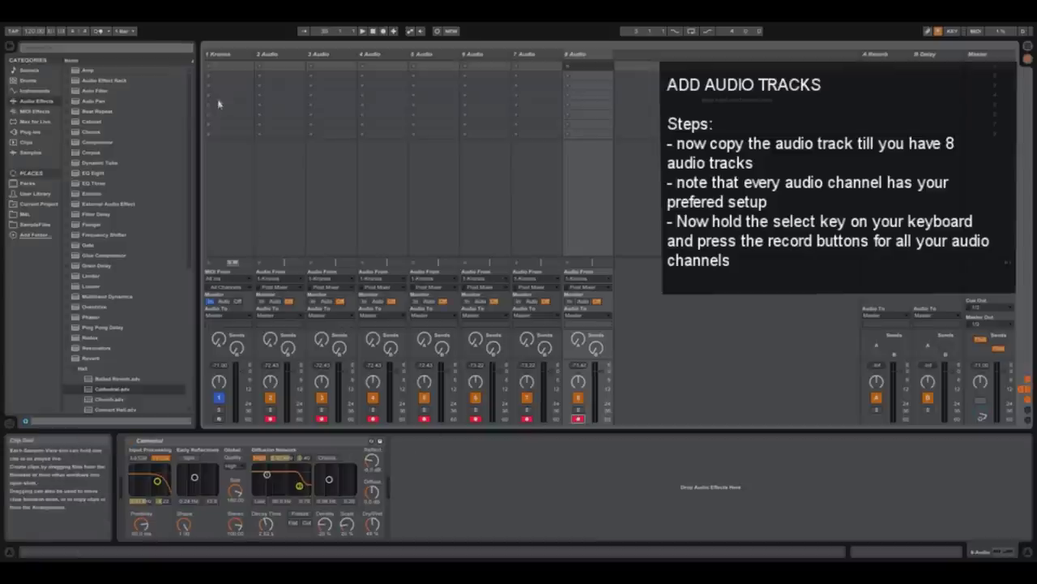
- Set the default clip launch mode to Toggle in the preferences, and set the global quantization to 4 Bars
left_click(100, 15)
left_click(80, 289)
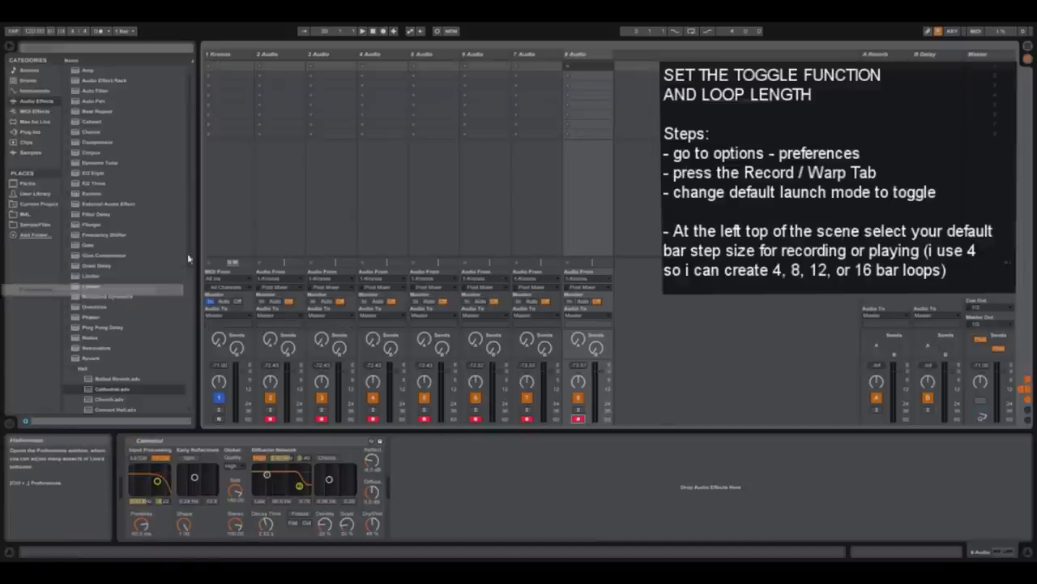
left_click(408, 256)
left_click(559, 315)
left_click(566, 342)
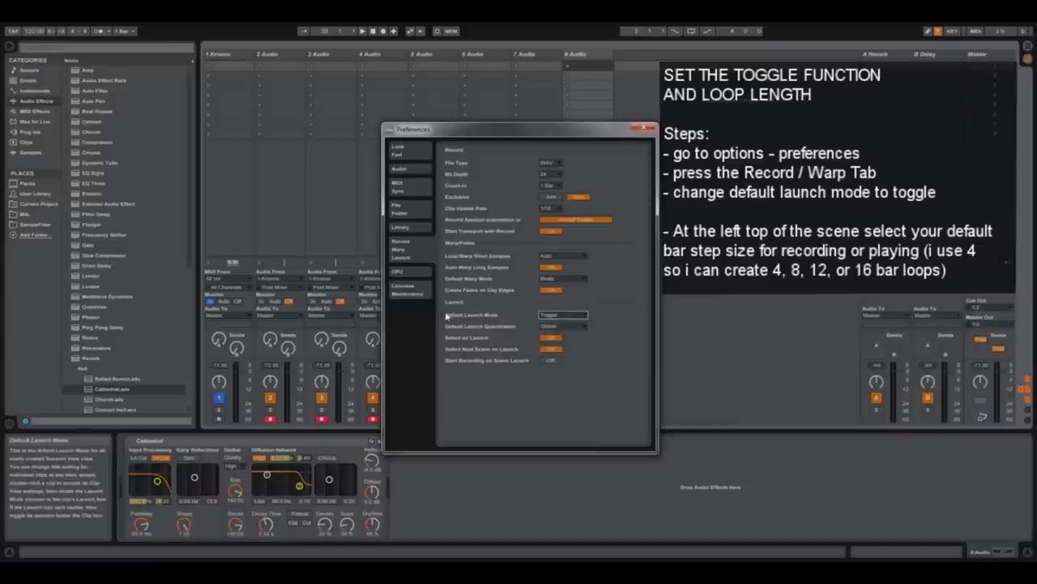
left_click(646, 128)
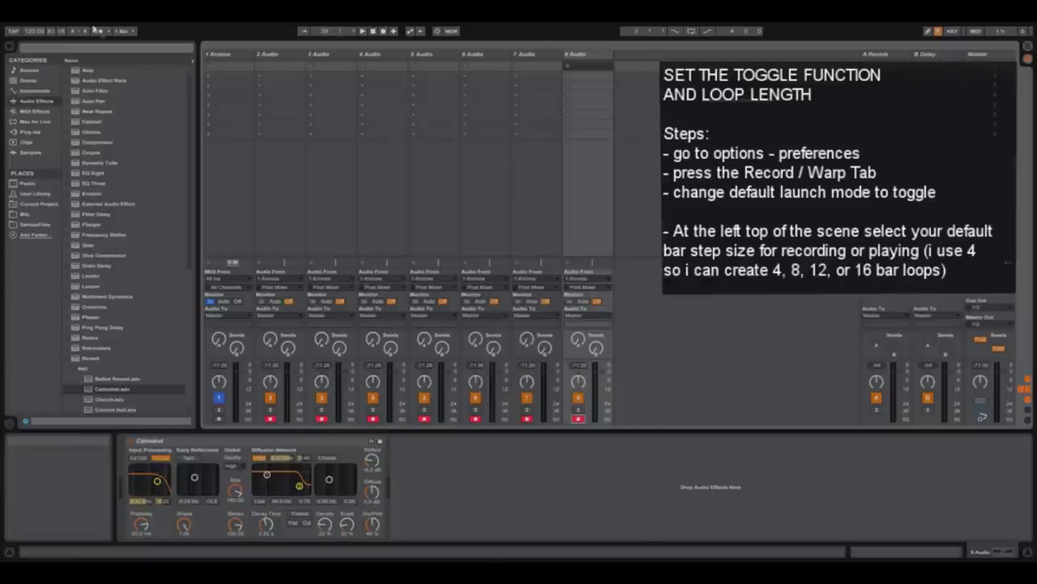
left_click(123, 30)
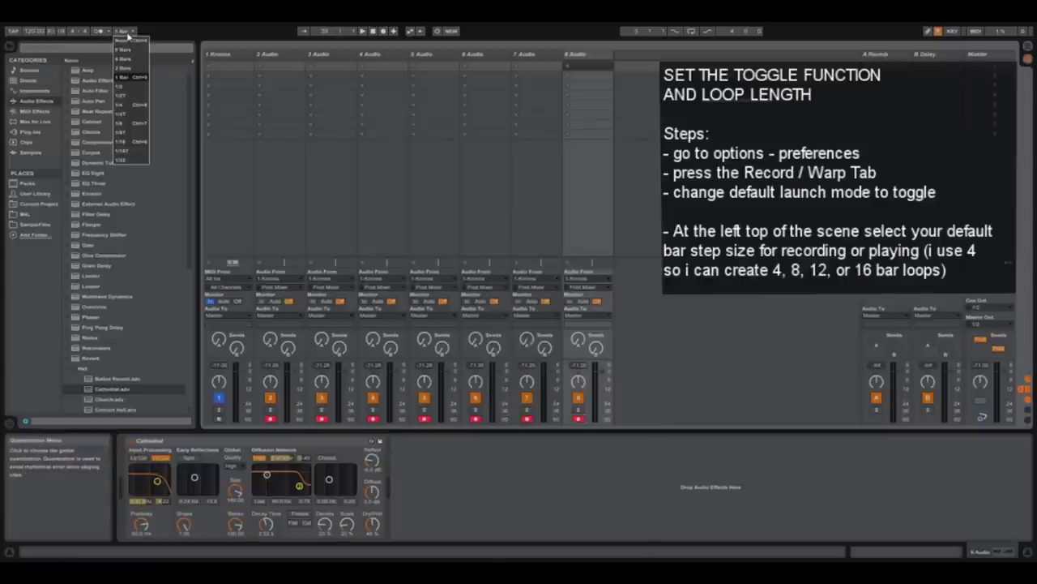
left_click(128, 60)
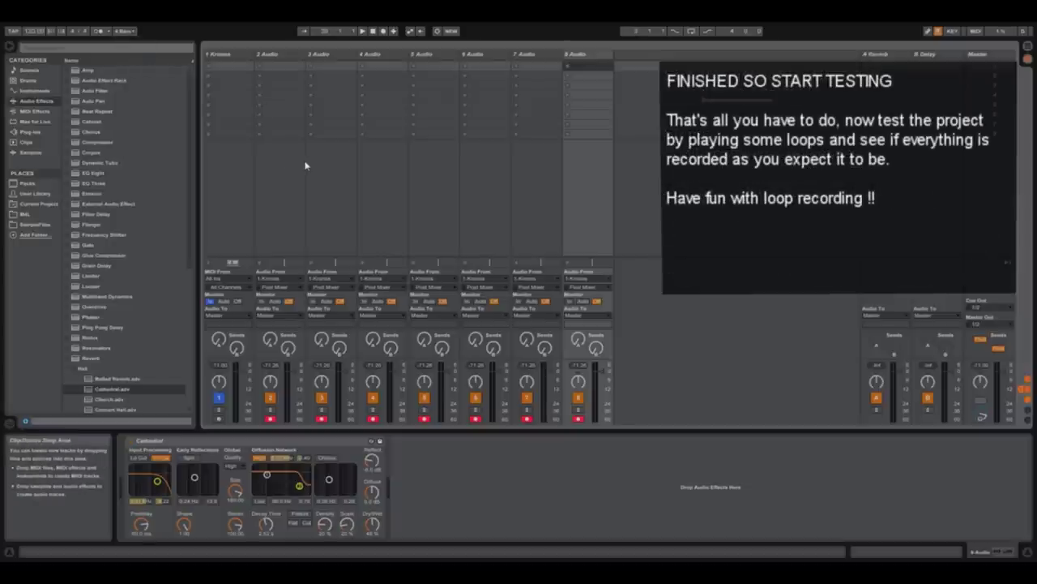
- Turn on arrangement recording and start recording a test loop in the first clip slot of the 4 Audio track
left_click(382, 31)
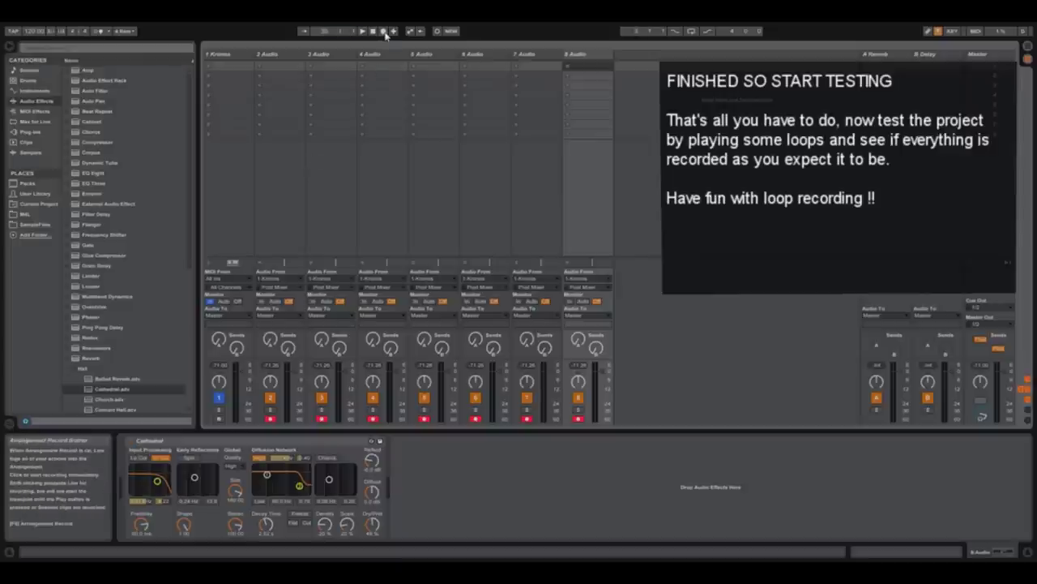
left_click(363, 66)
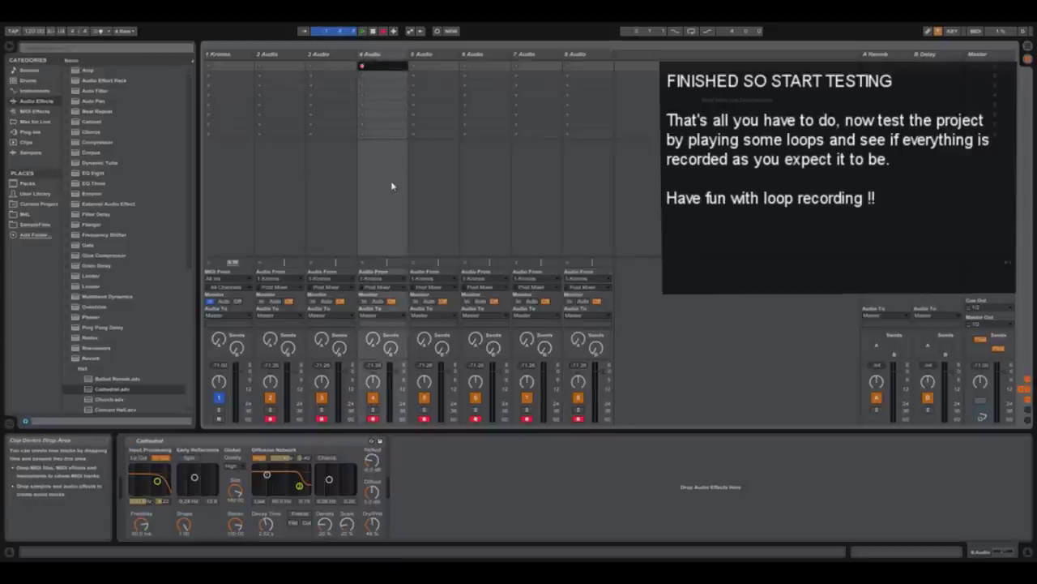